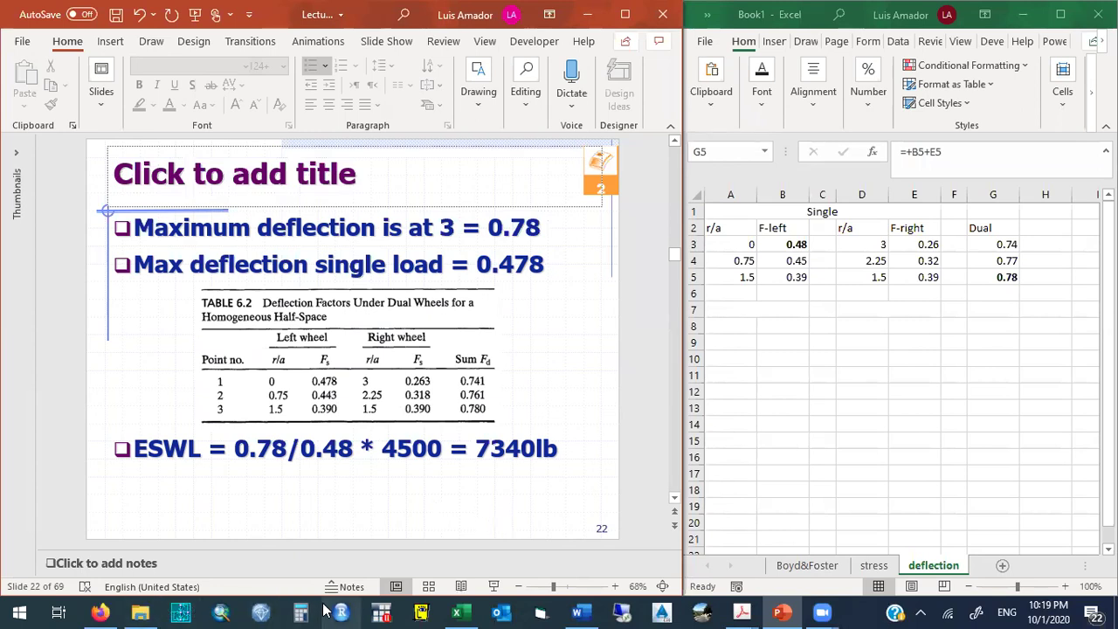
mouse_move(458, 612)
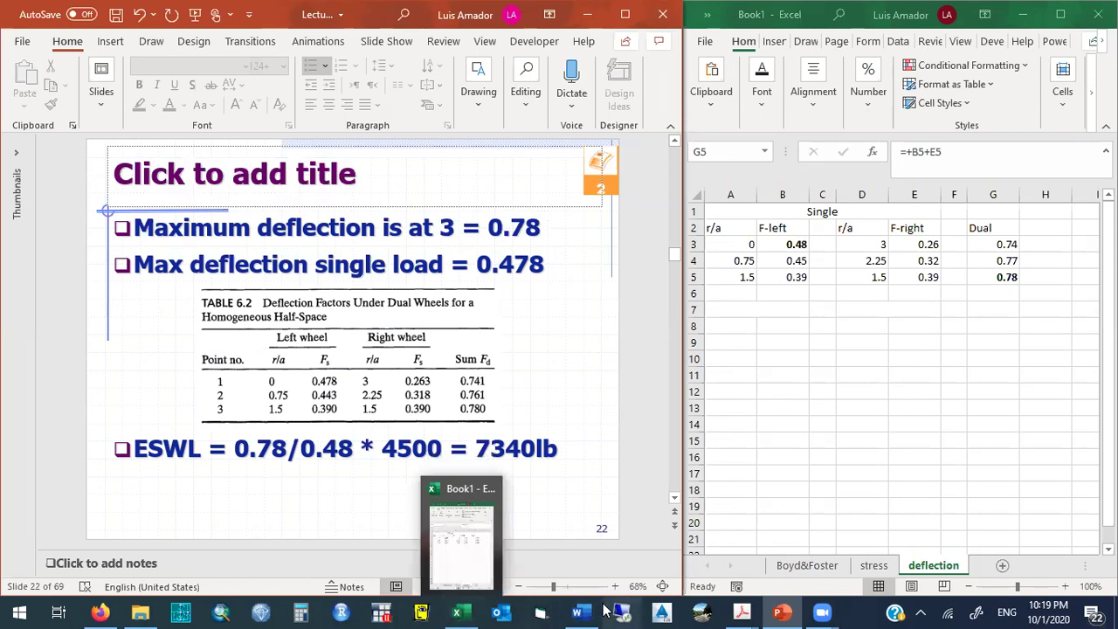
mouse_move(591, 611)
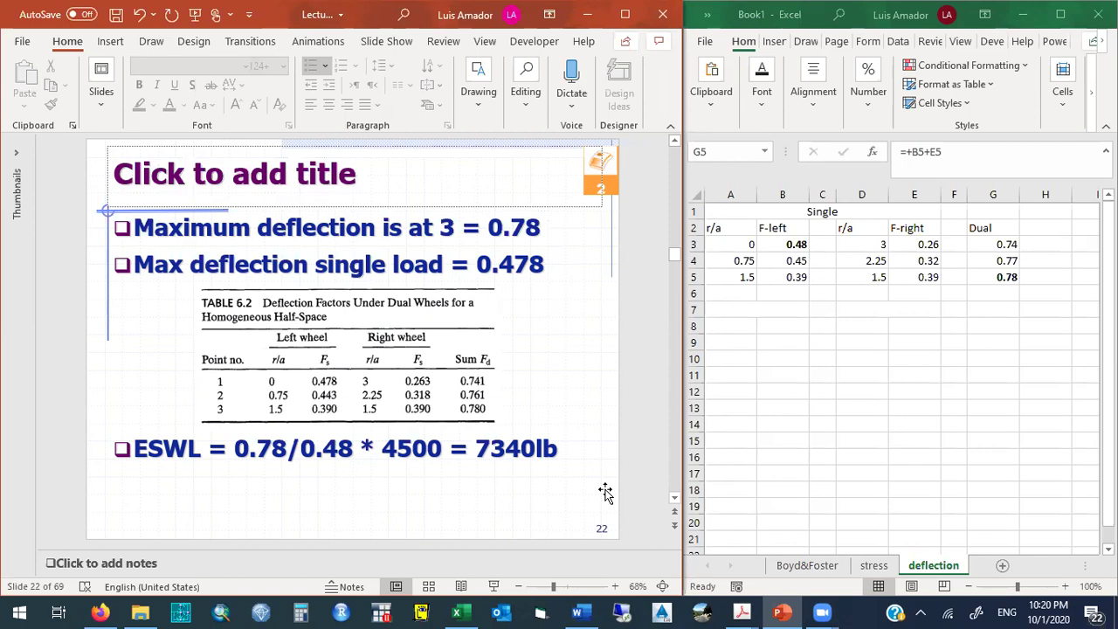
Type the label 'ESWL' into cell A8 of the deflection sheet
click(606, 494)
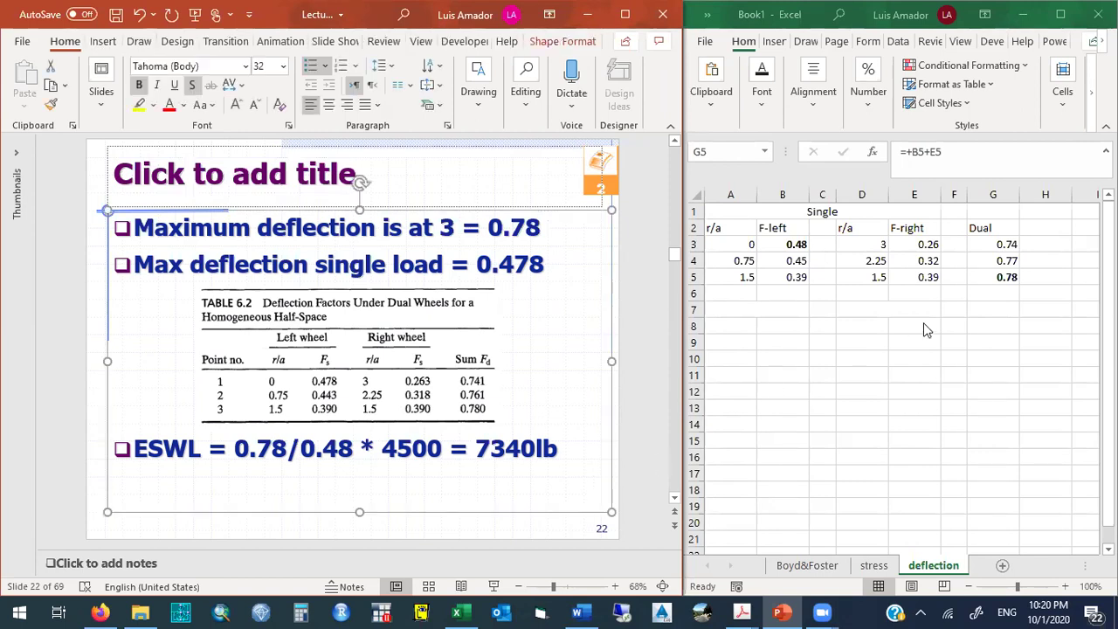
click(993, 281)
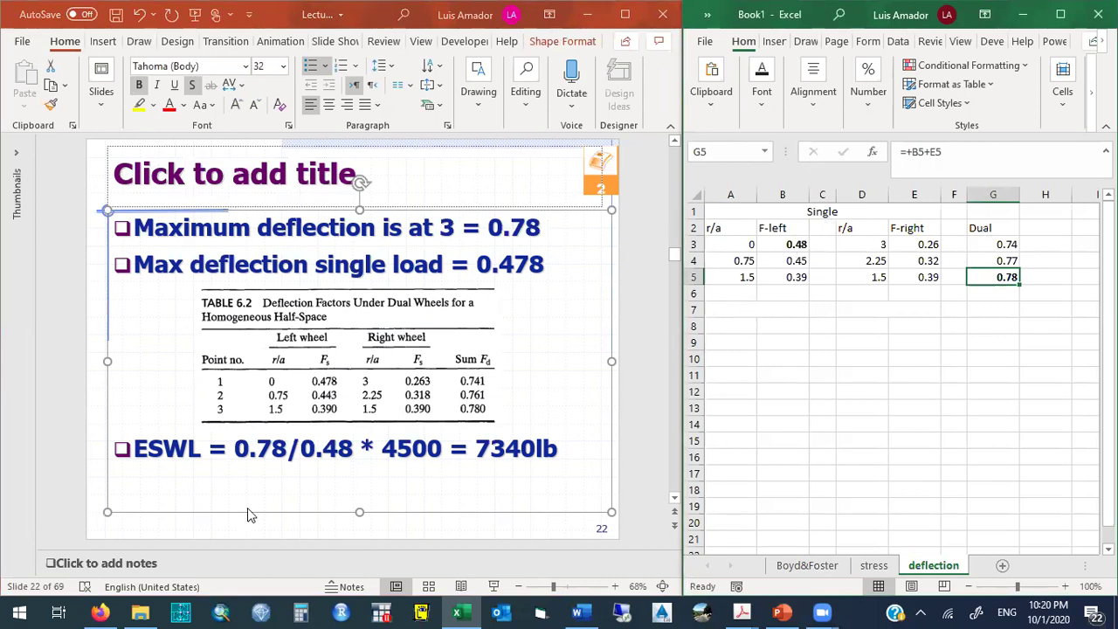
click(218, 530)
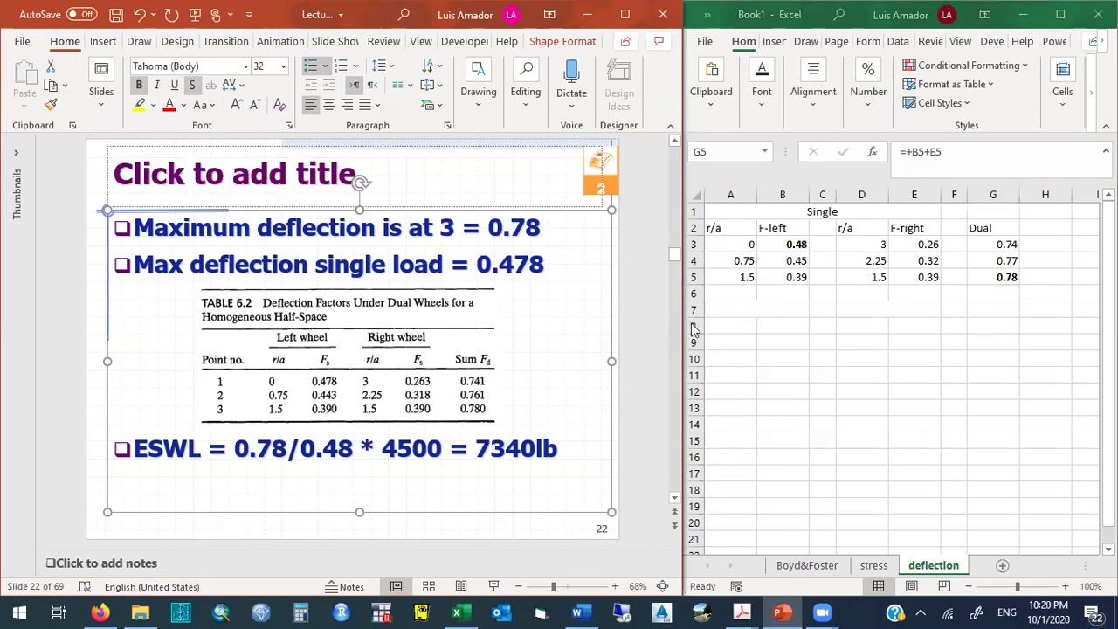
click(720, 327)
text(ESWL)
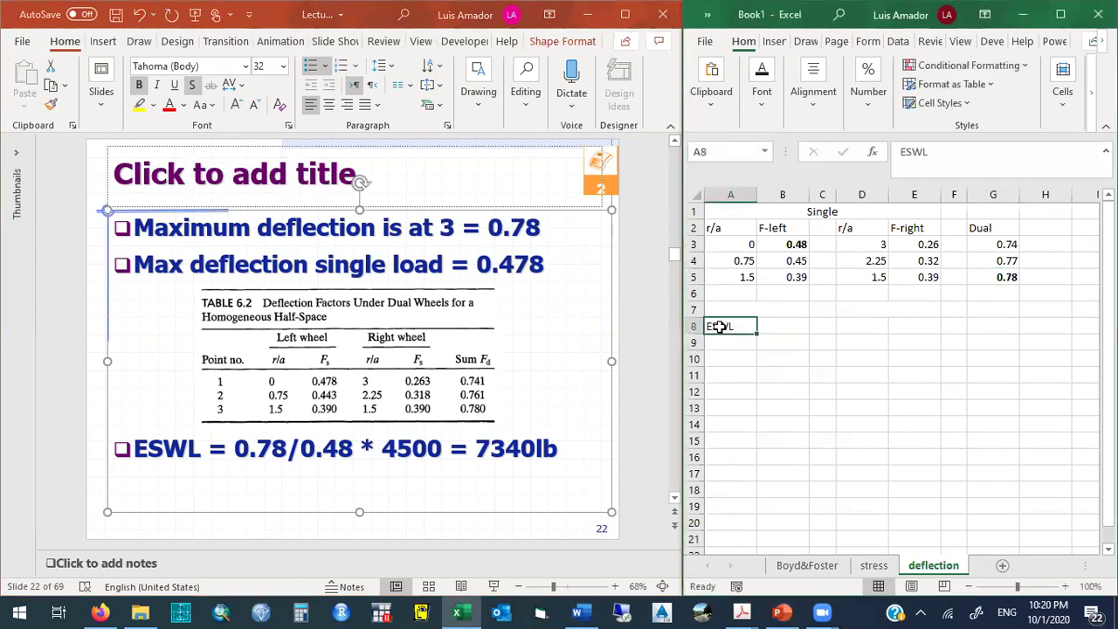
key(Tab)
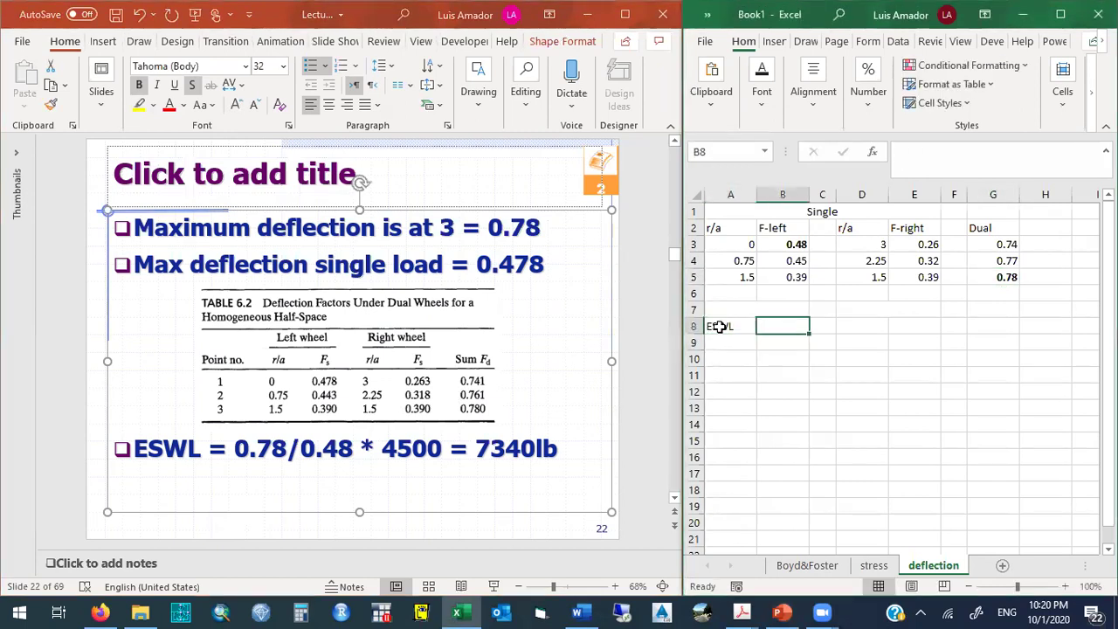
Enter the ratio formula =G5/B3 in B8, giving 1.625
drag(738, 231, 782, 274)
drag(855, 234, 918, 278)
click(794, 325)
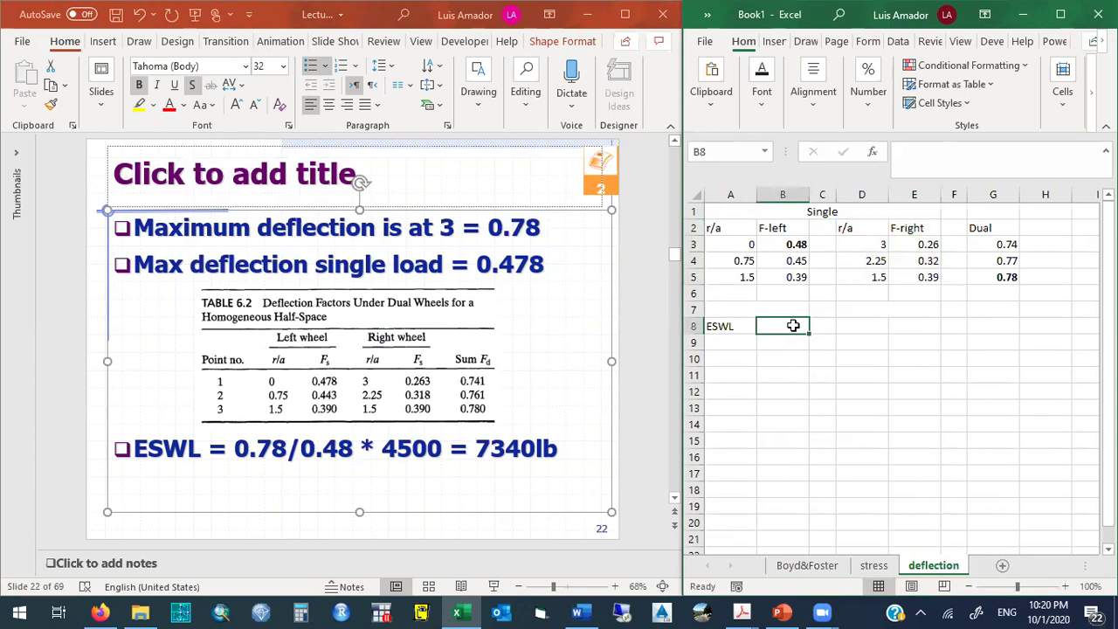
text(+)
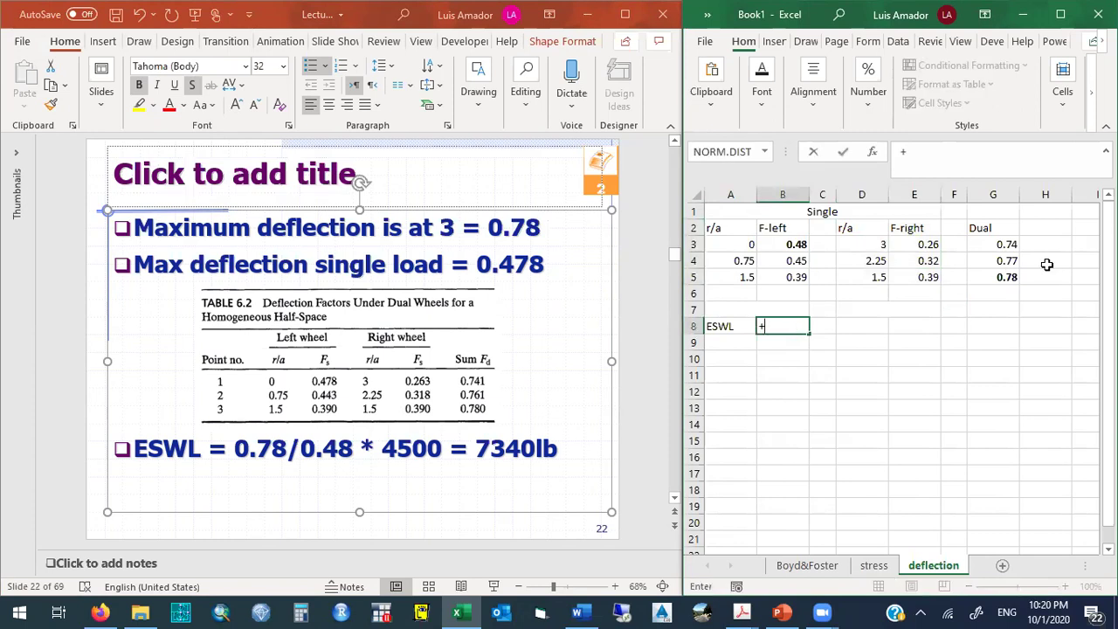
click(1005, 277)
text(/)
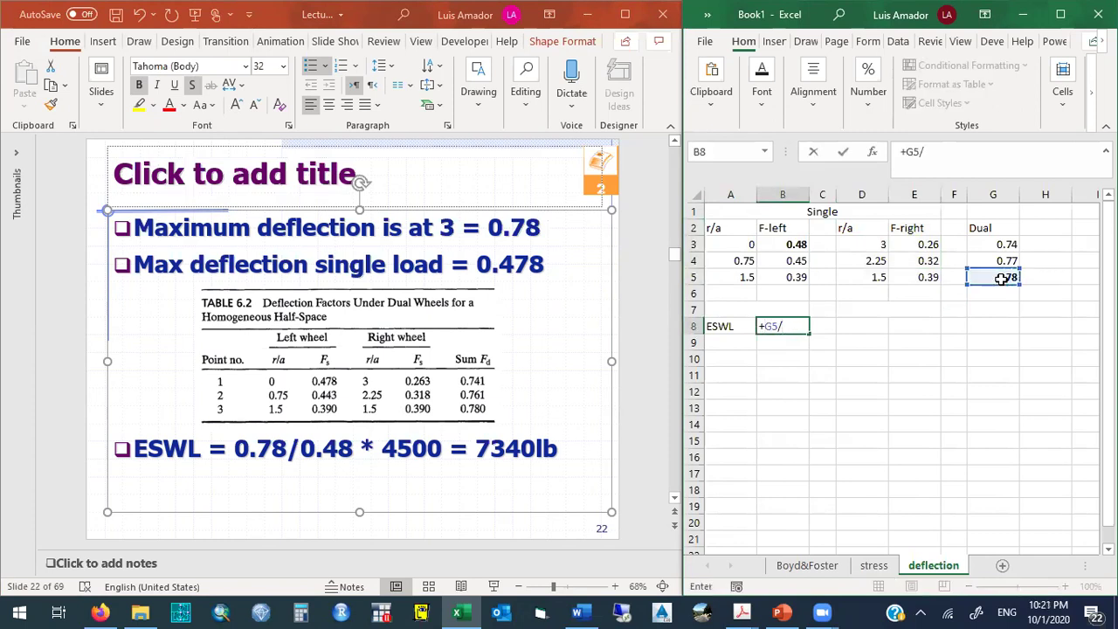
click(792, 244)
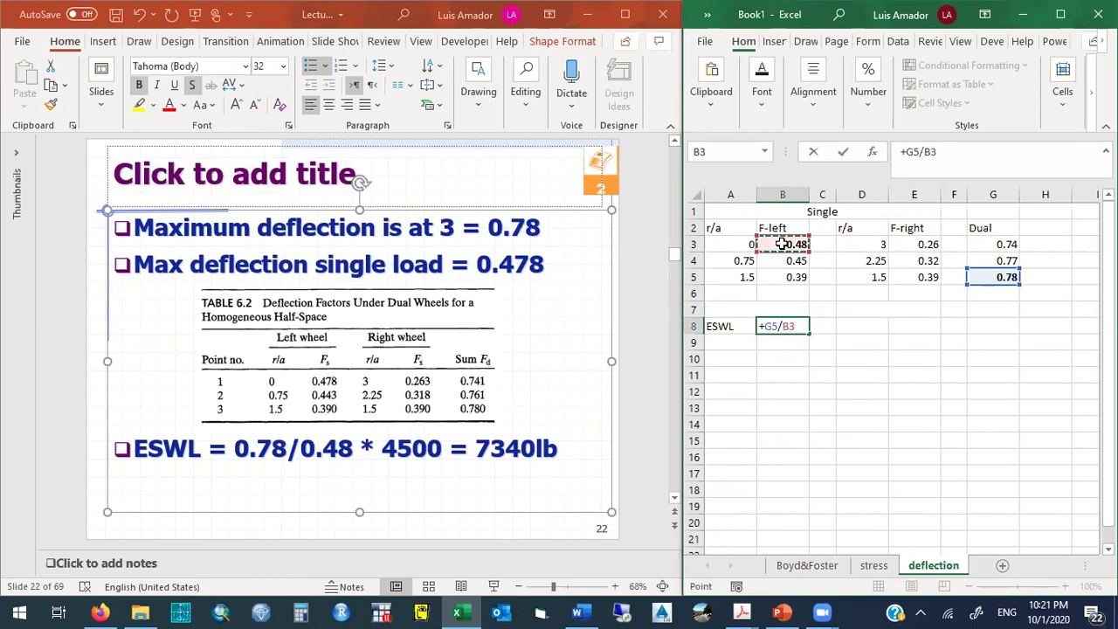
key(ctrl+Return)
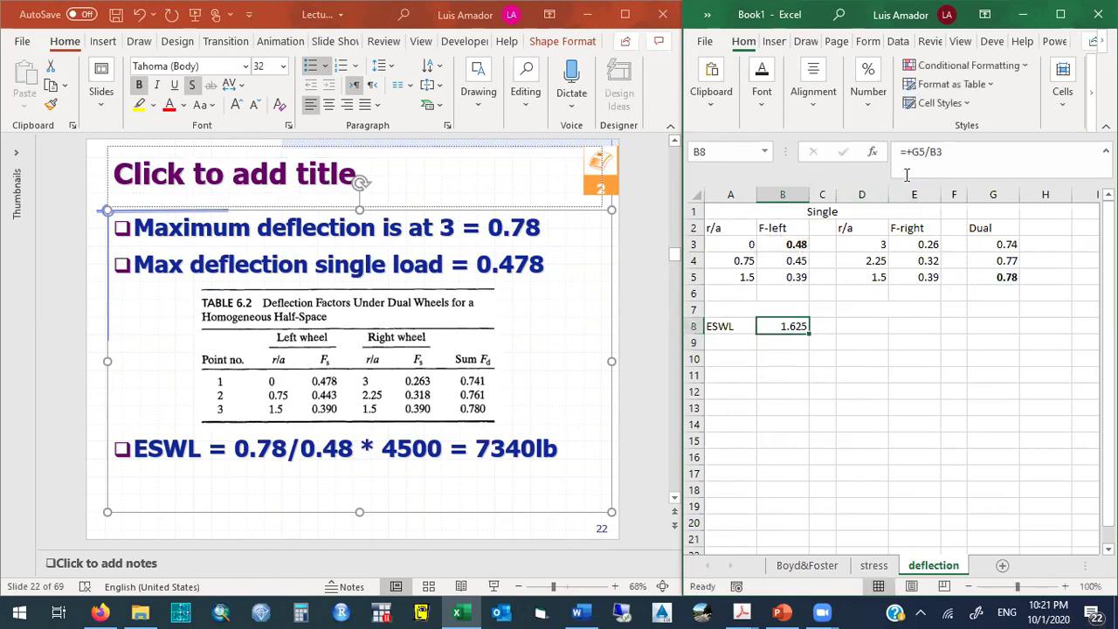
Enter the 4500 wheel load in C8 and the product =B8*C8 in D8, giving 7312.5
key(Right)
text(+)
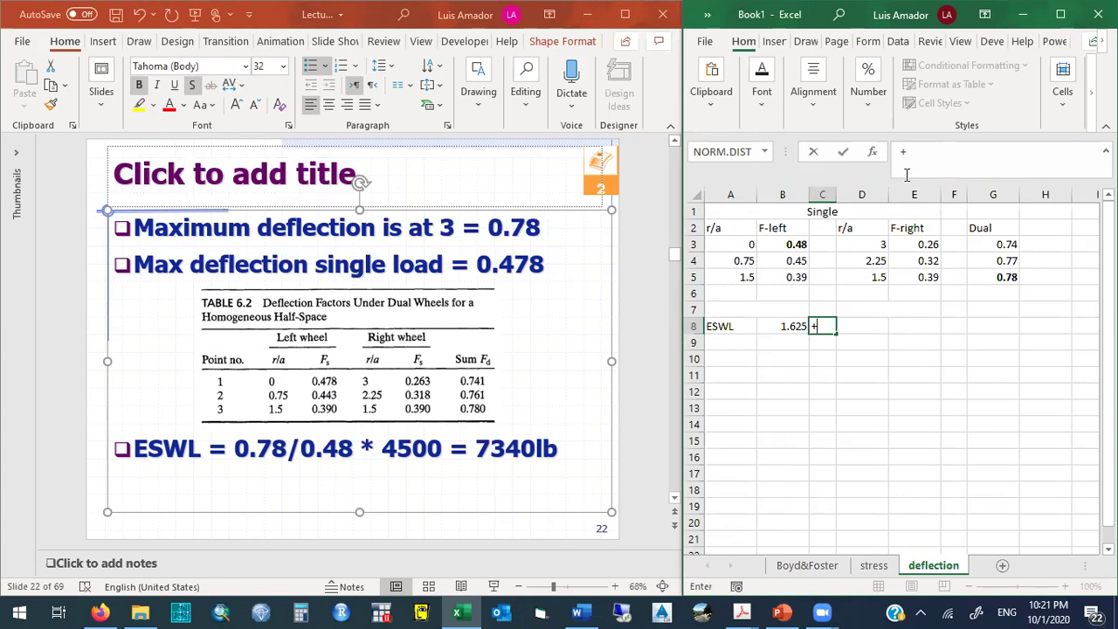
text(4500)
key(Return)
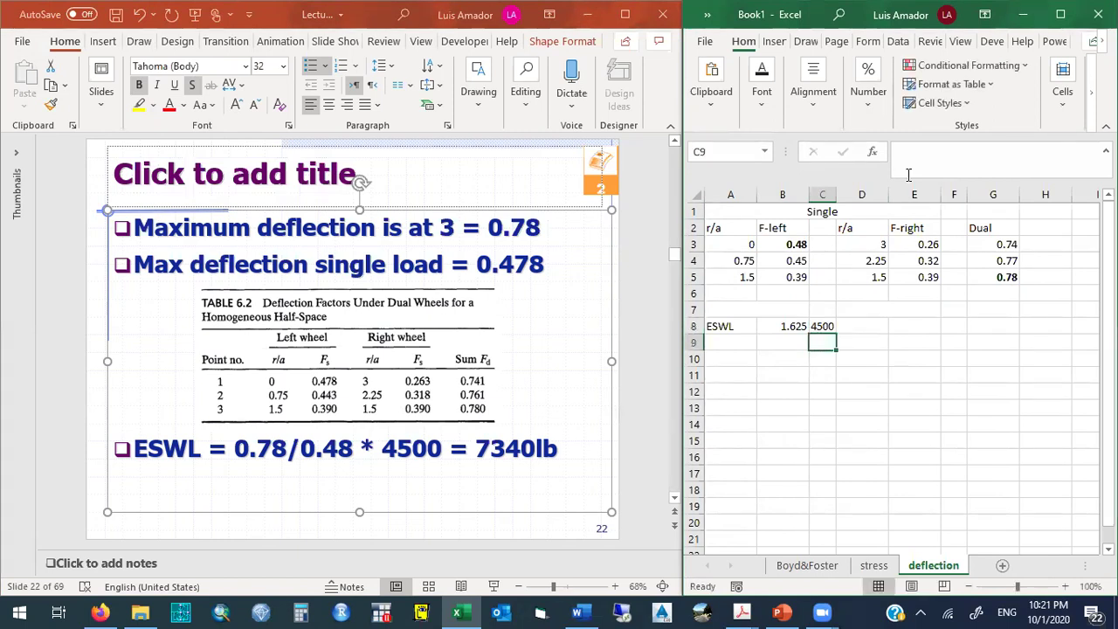
click(861, 325)
text(+)
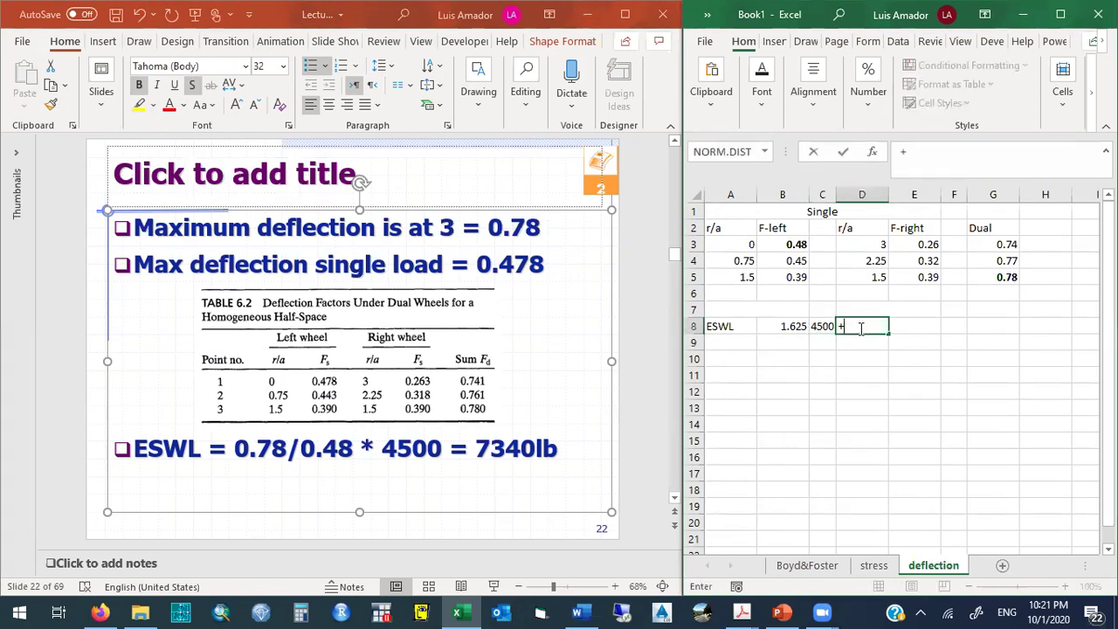
key(Left)
key(Left)
text(*)
key(Left)
key(Return)
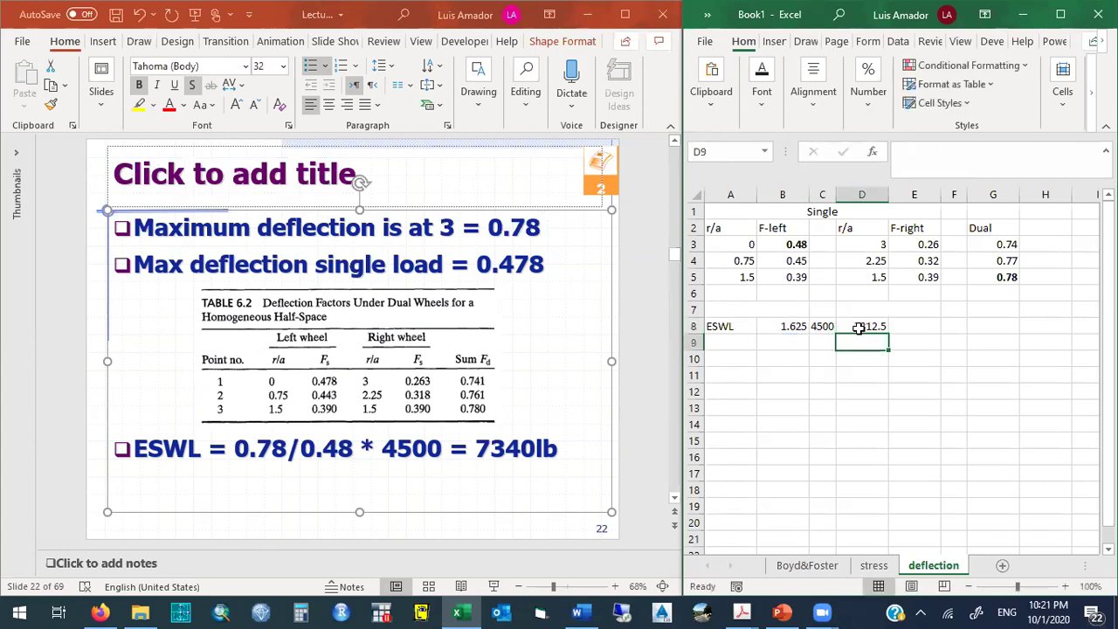
Check the 7312.5 formula in D8 and add the unit label 'lbs' in E8
click(875, 327)
click(923, 323)
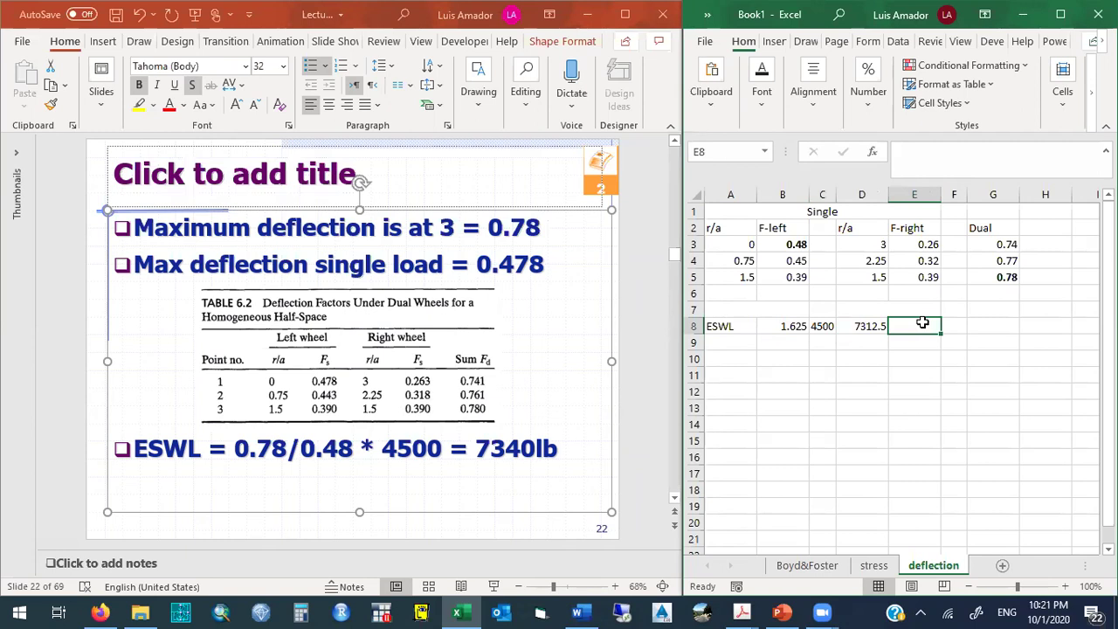
text(lbs)
key(Return)
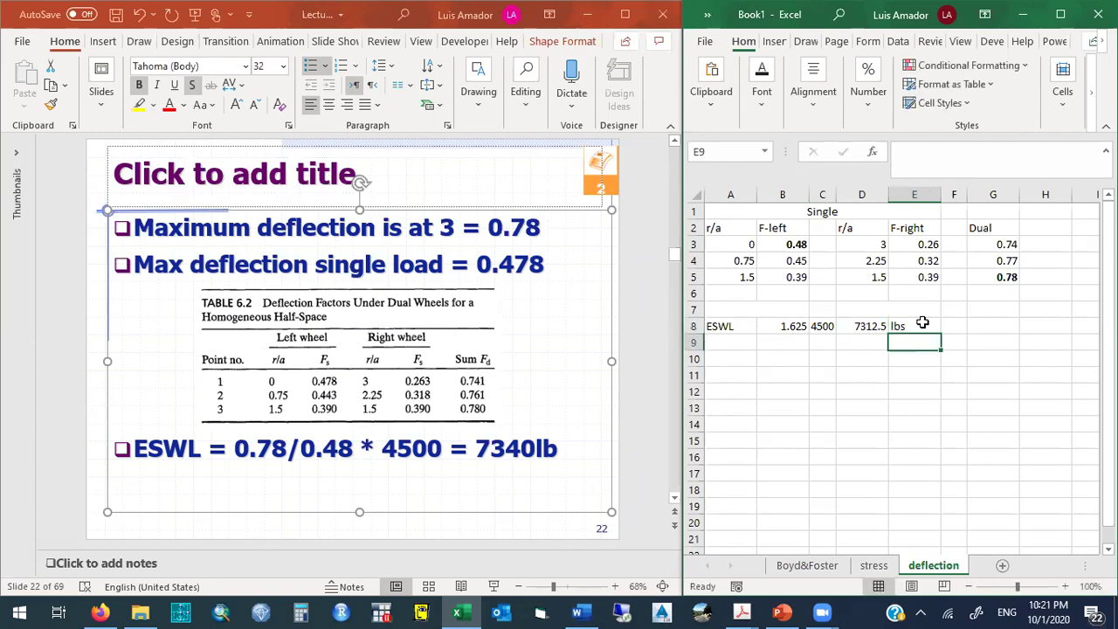
Compare with the Boyd&Foster sheet's 7417.38 lbs, then bold the 7312.5 lbs result in D8:E8
click(807, 567)
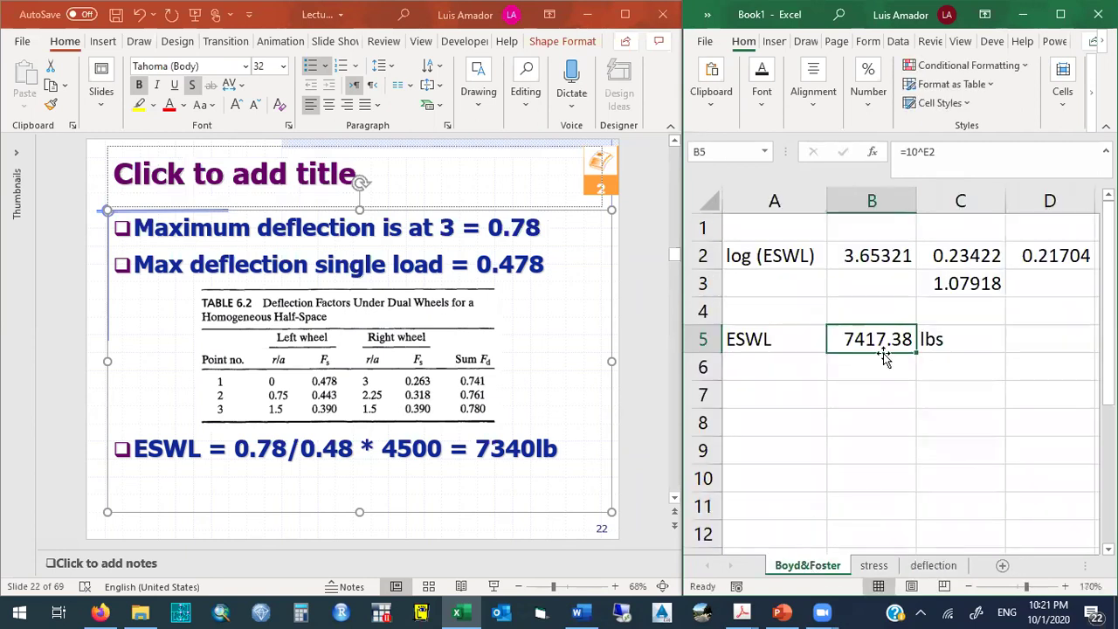
click(931, 568)
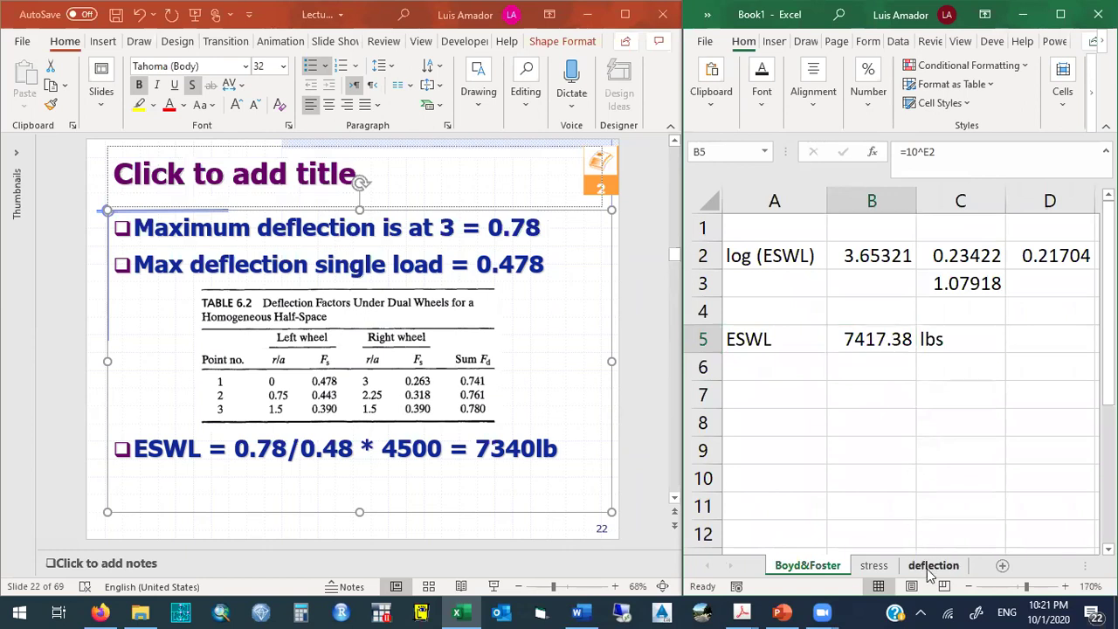
drag(865, 326, 896, 326)
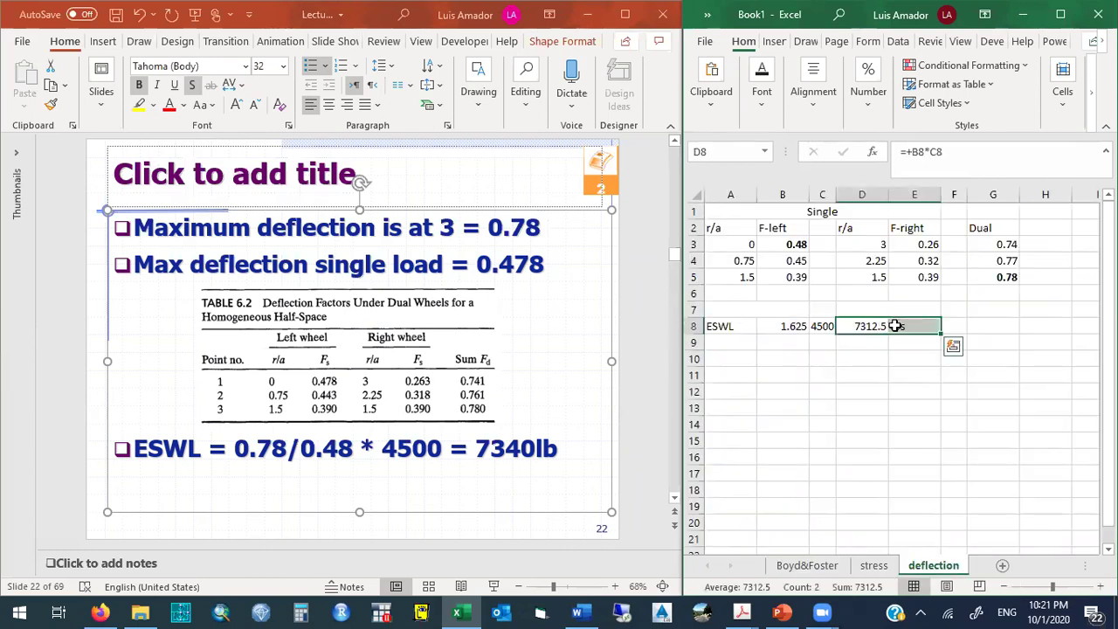
click(762, 95)
click(755, 175)
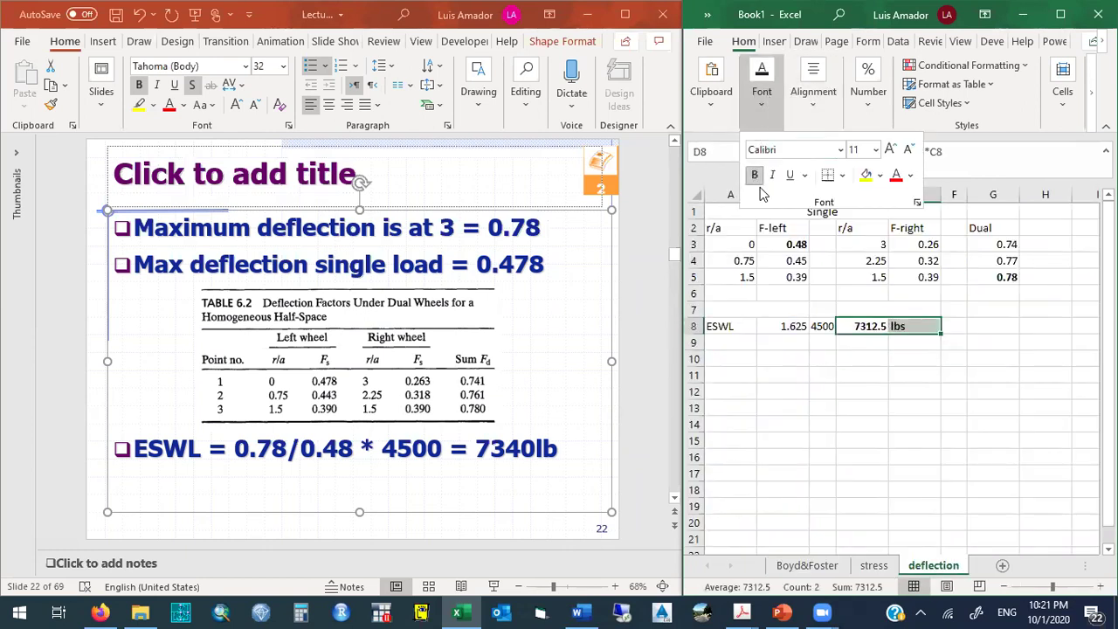
key(Escape)
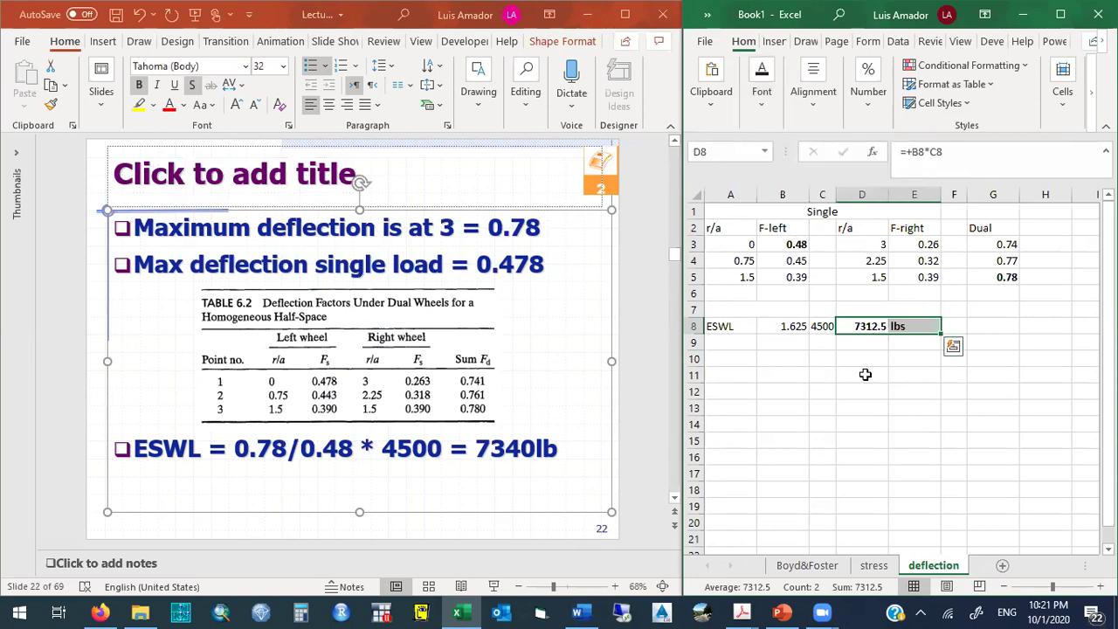
click(861, 358)
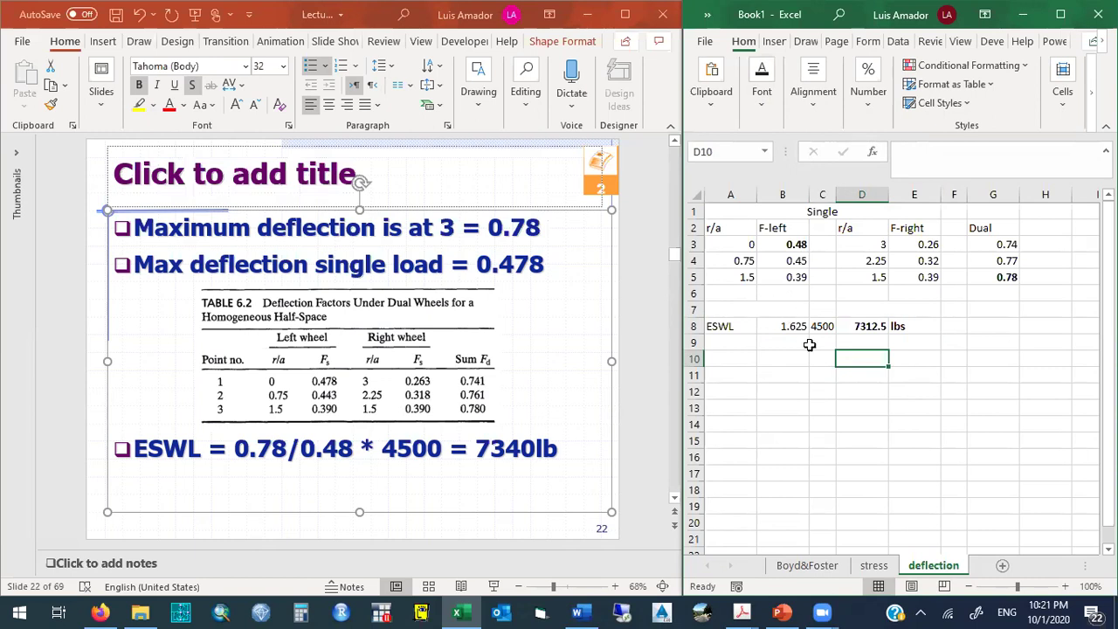
Go back in the lecture to slide 20, the Example 3 Foster and Ahlvin problem
click(98, 310)
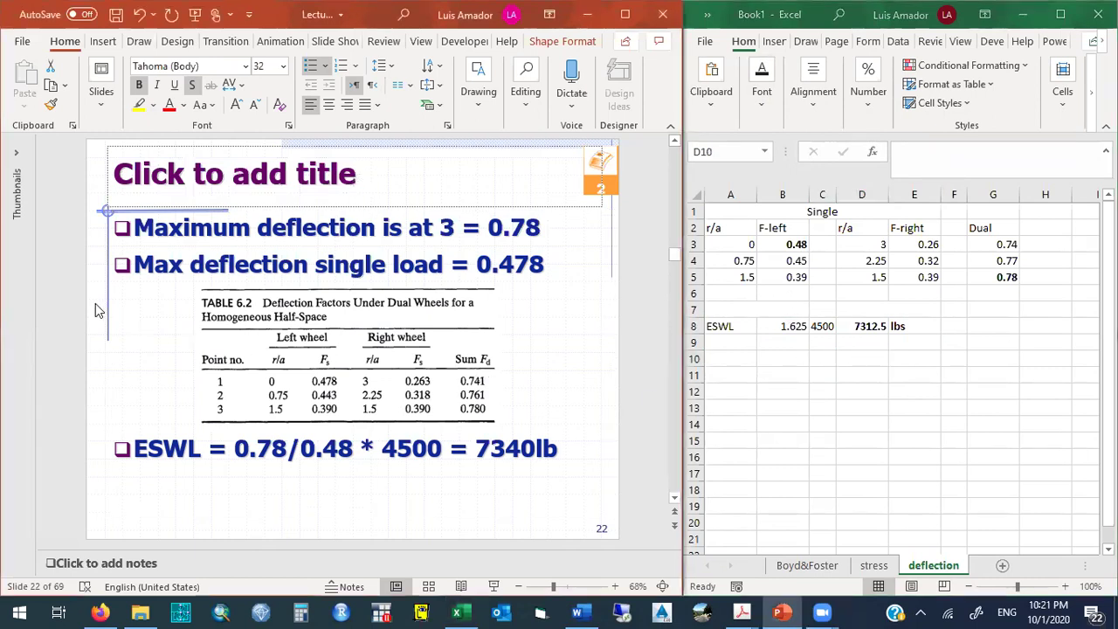
key(Page_Up)
key(Page_Up)
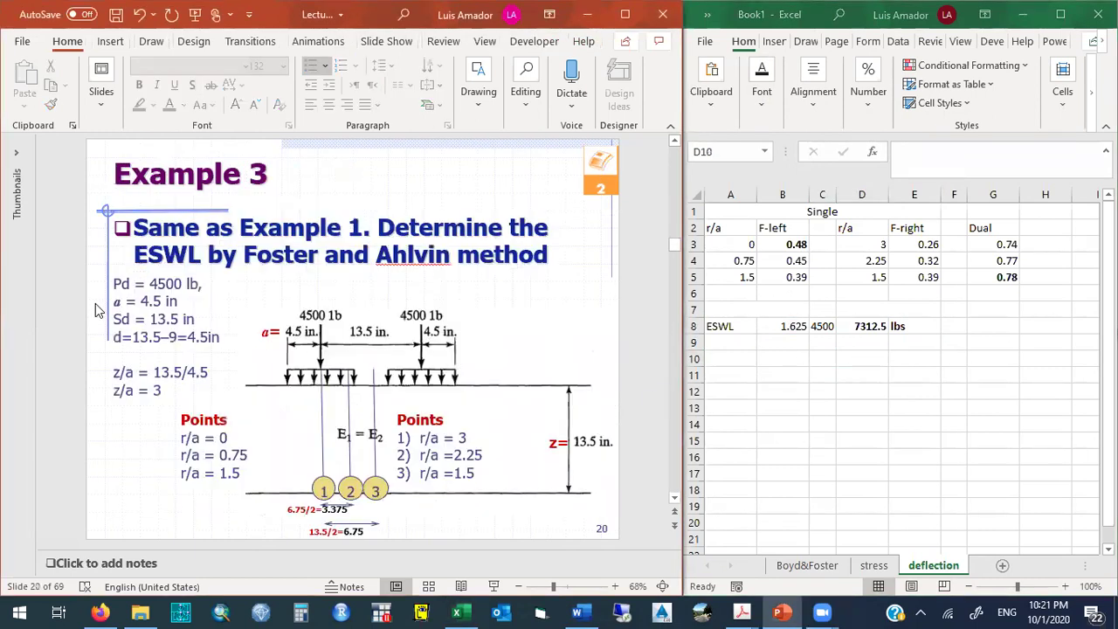